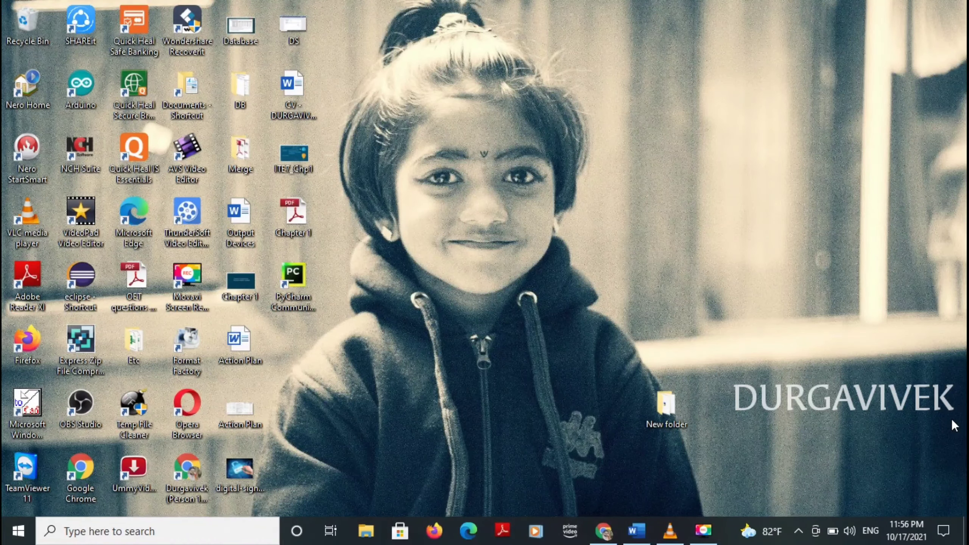
Turn on online speech recognition in the Windows Speech privacy settings, close the settings and start Windows dictation.
left_click(127, 533)
type("speech")
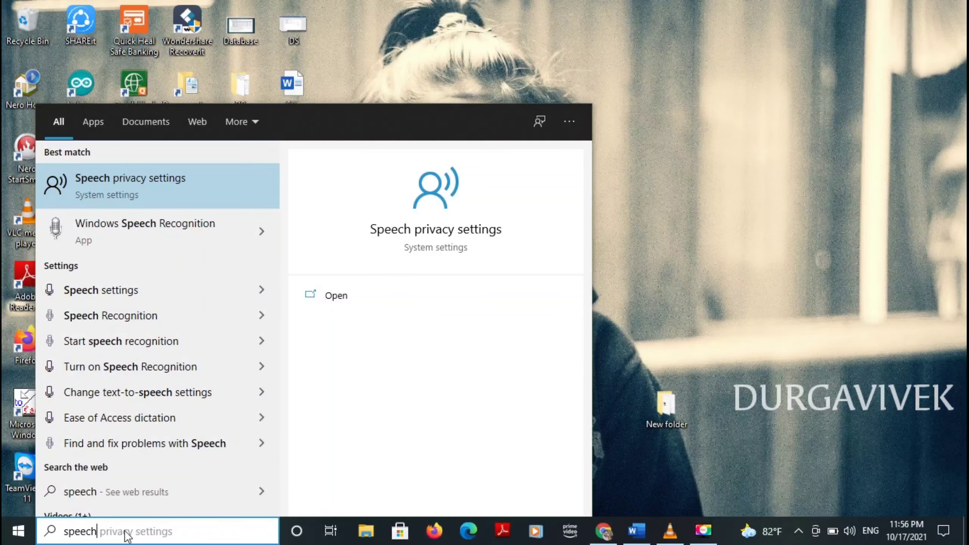
left_click(107, 183)
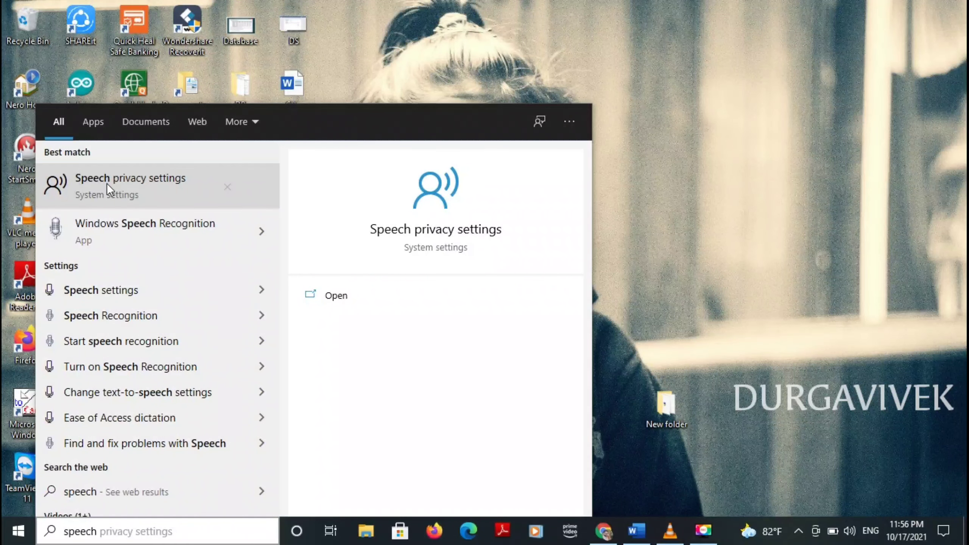
left_click(107, 184)
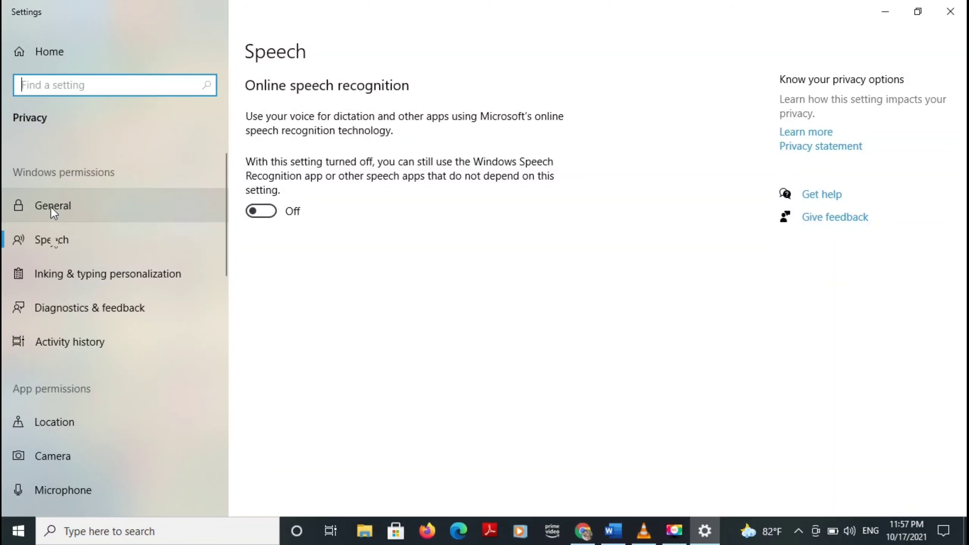
left_click(51, 237)
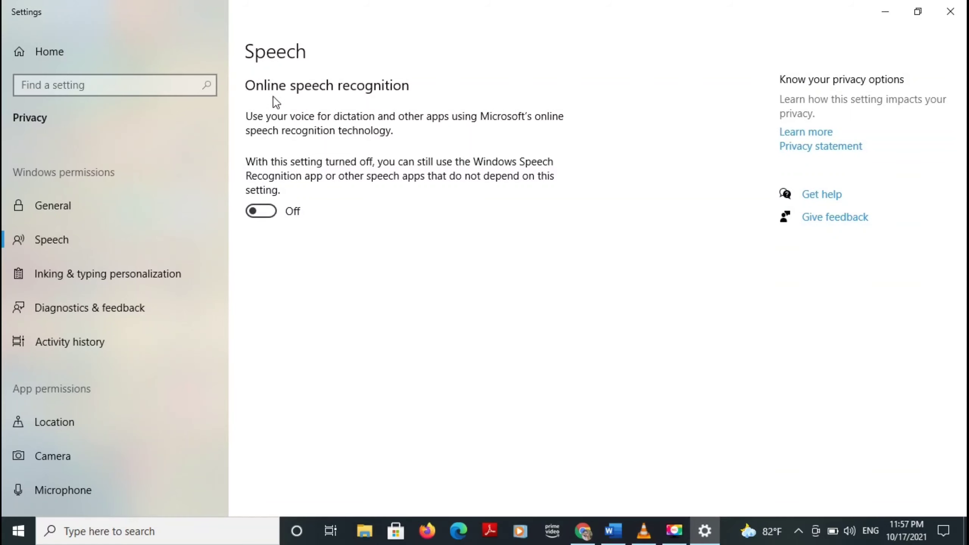
left_click(270, 216)
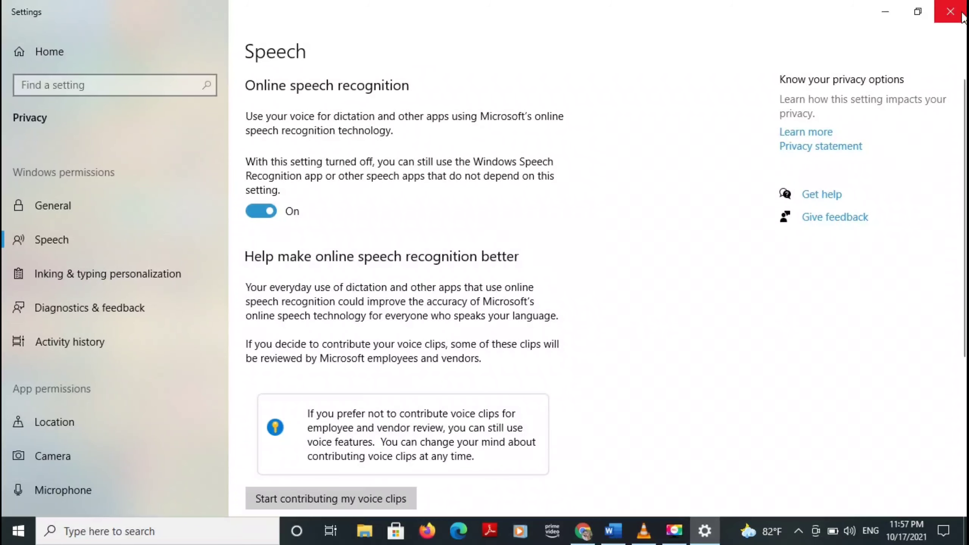
left_click(950, 11)
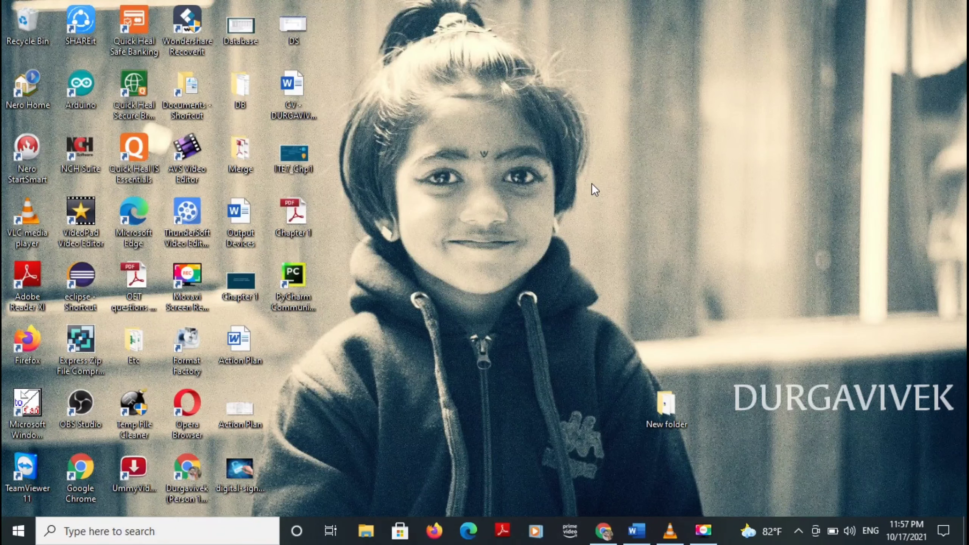
key("super+h")
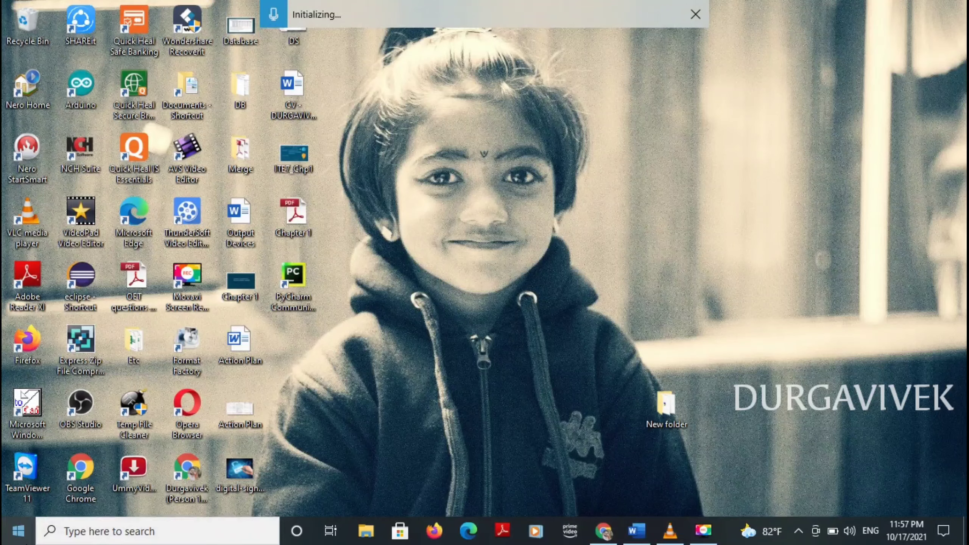
Open the Windows Sound settings and check which output and input devices are available, keeping Microphone (Realtek High Definition Audio) as input.
left_click(98, 532)
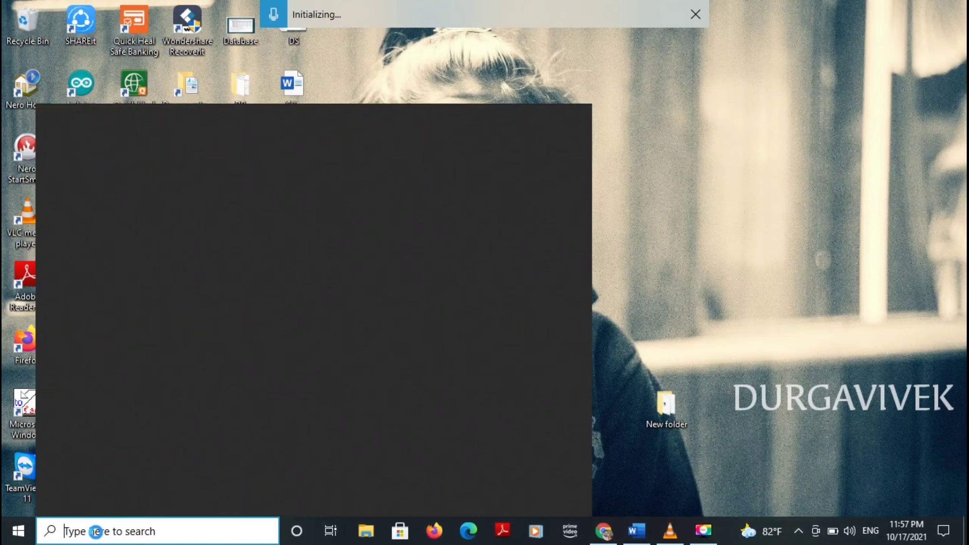
type("sound")
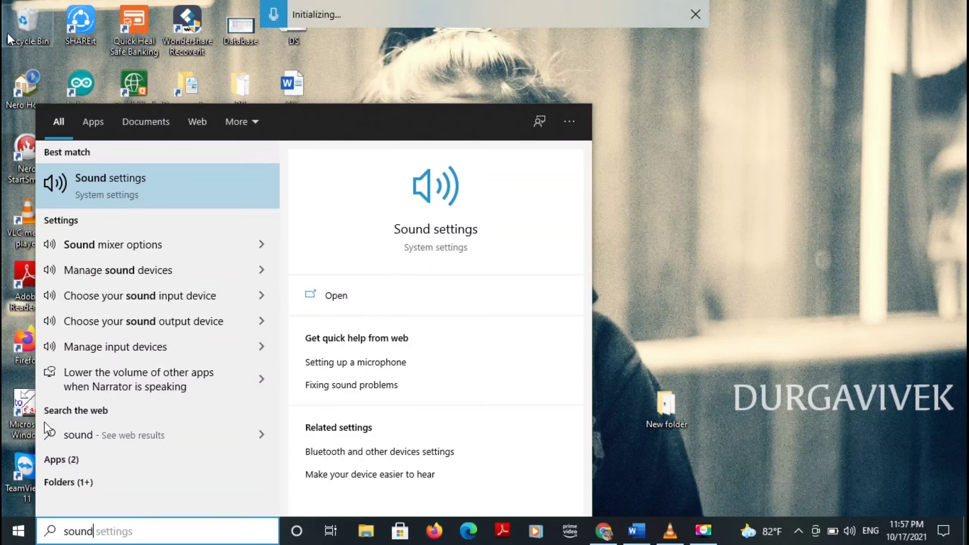
left_click(138, 197)
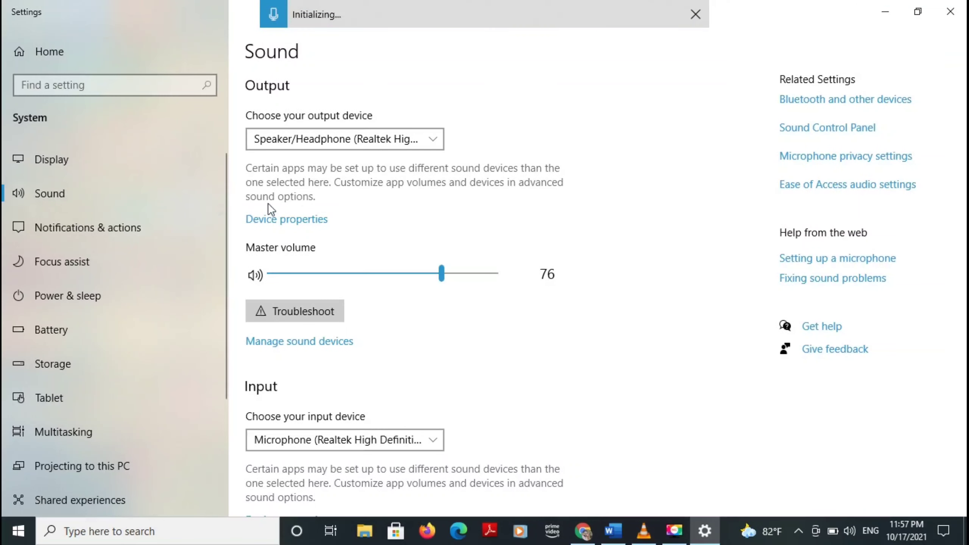
left_click(365, 137)
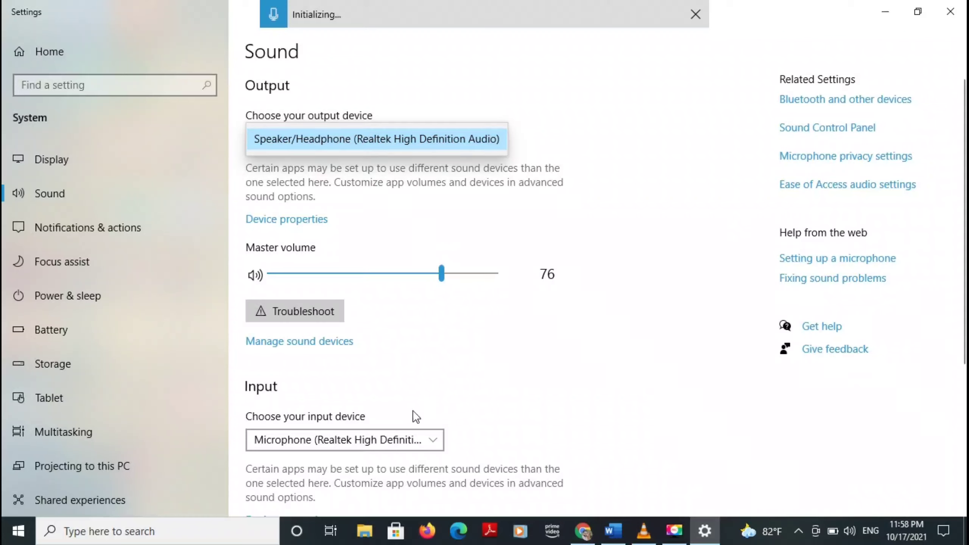
left_click(405, 444)
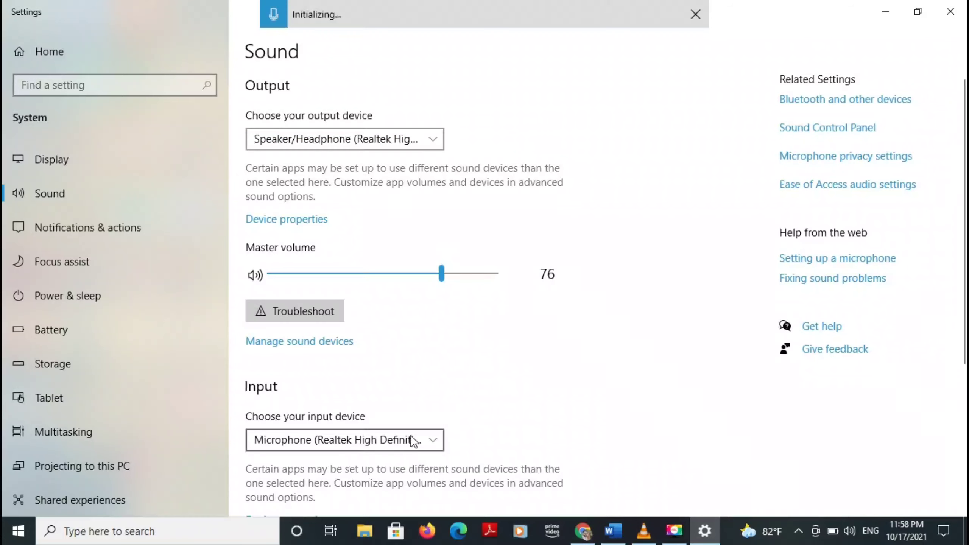
left_click(418, 440)
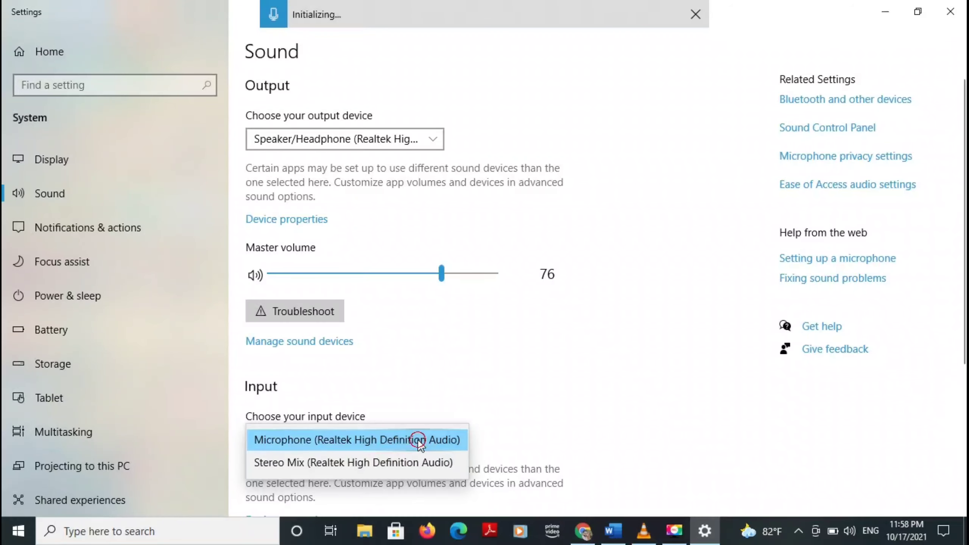
left_click(418, 439)
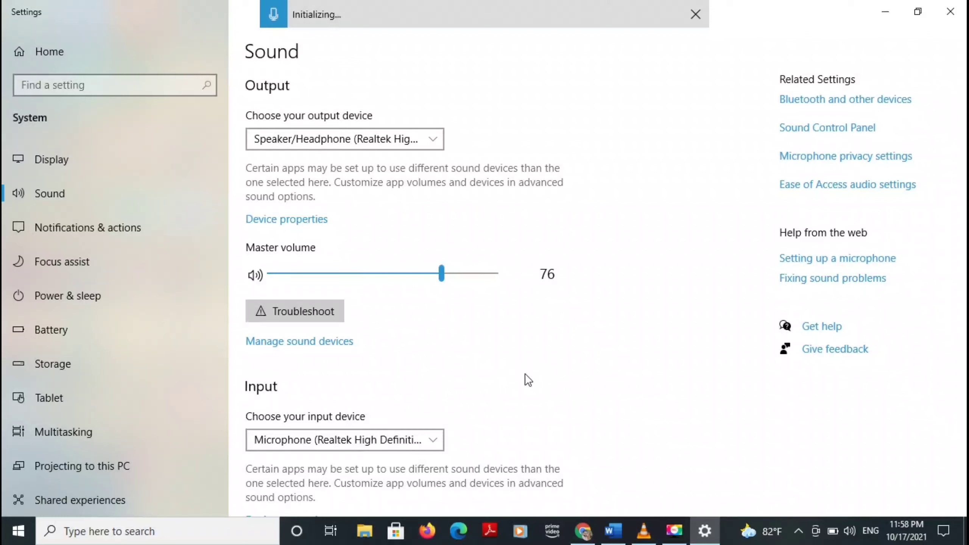
Switch to Chrome, search for "vb audio" and open the VB-Audio home page.
left_click(583, 531)
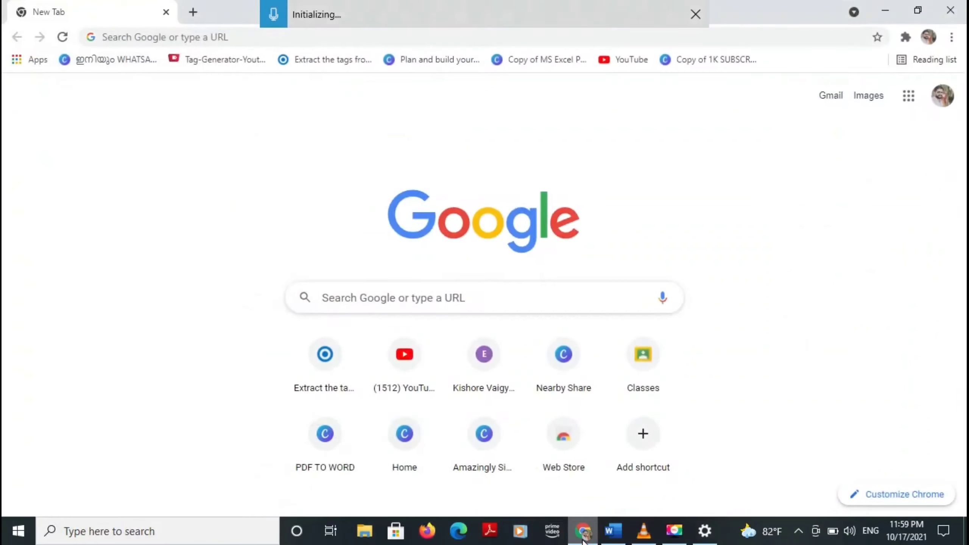
left_click(153, 36)
type("vb audio")
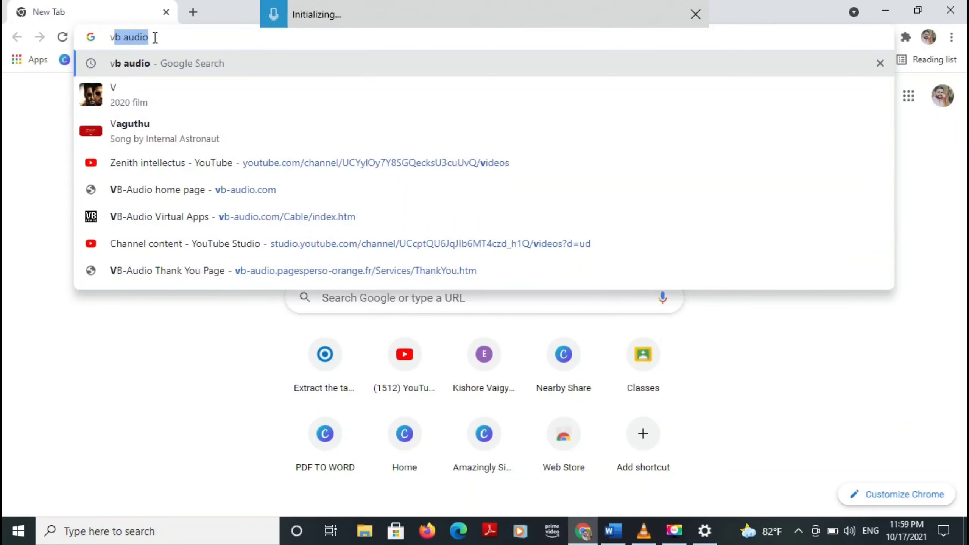
key("Right")
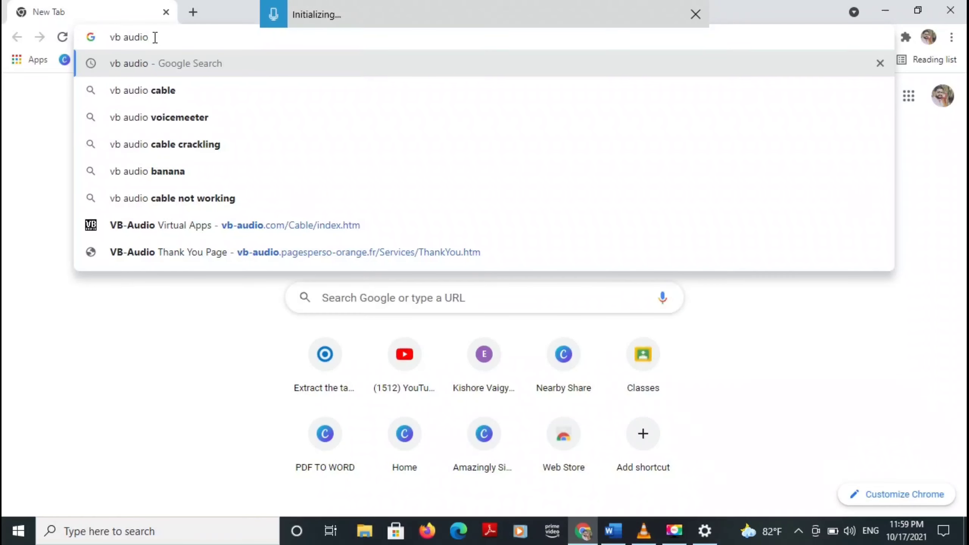
key("Return")
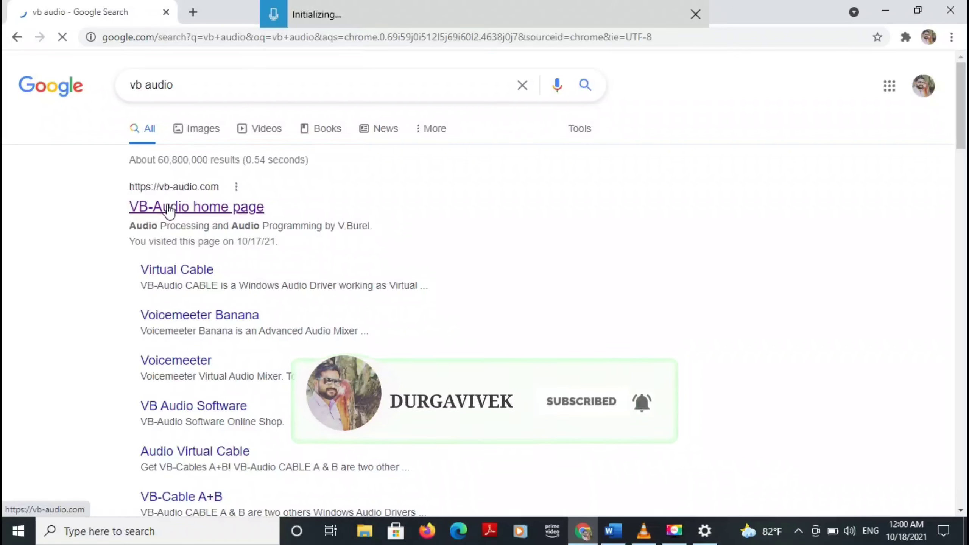
left_click(170, 210)
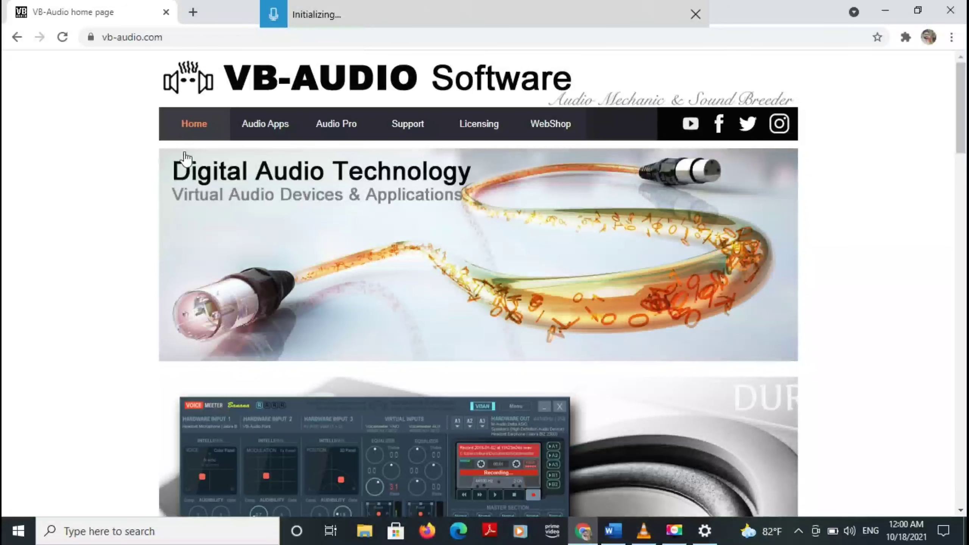
Download the Windows VBCABLE_Driver_Pack43.zip from the site's Audio Apps page and show it in its download folder.
left_click(264, 129)
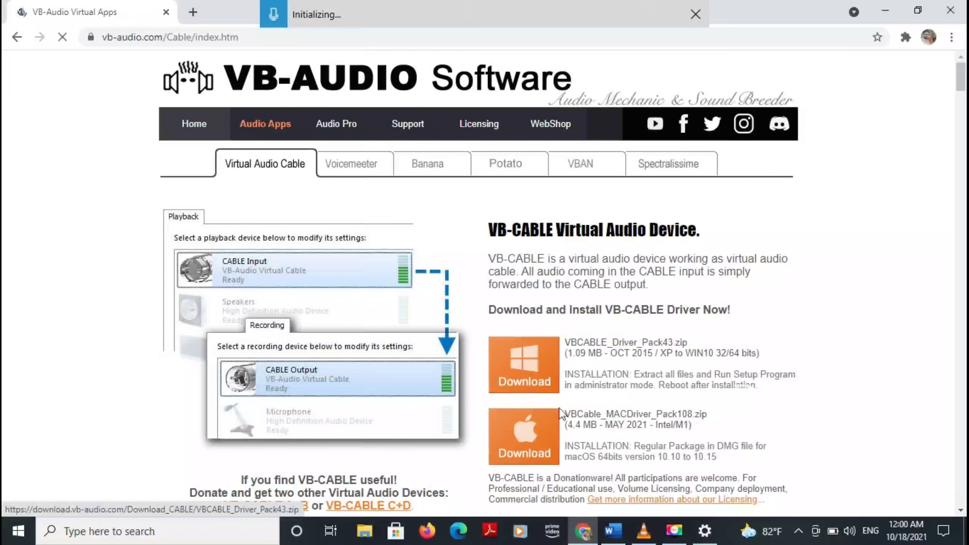
left_click(519, 369)
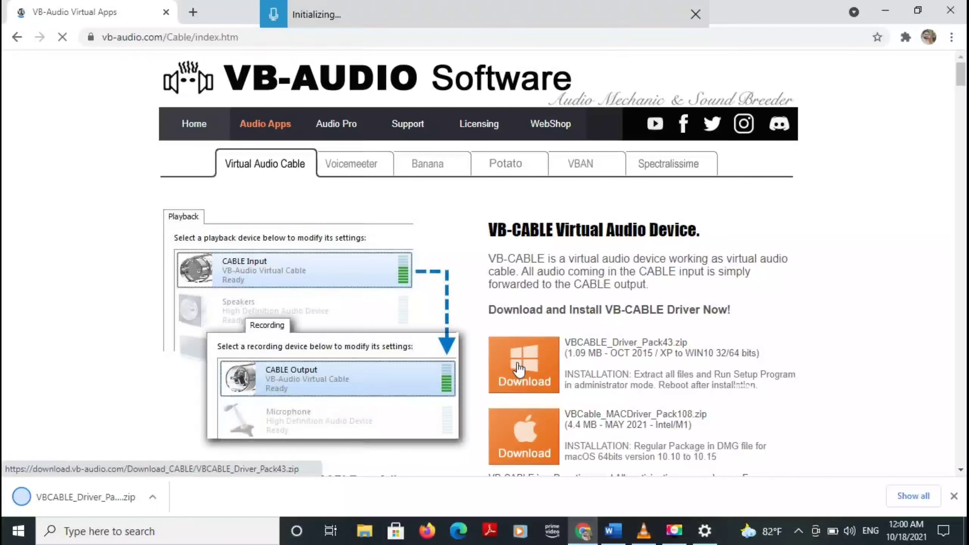
left_click(152, 502)
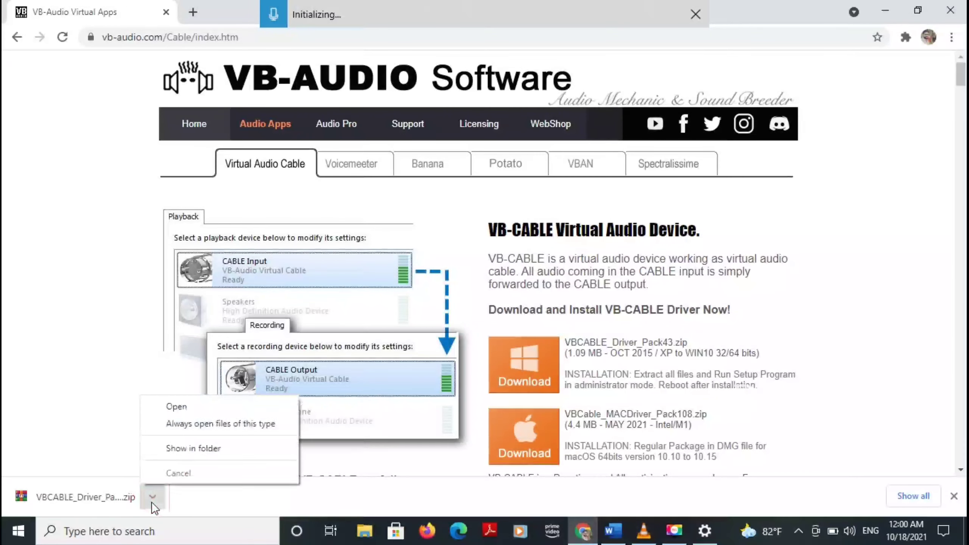
left_click(178, 451)
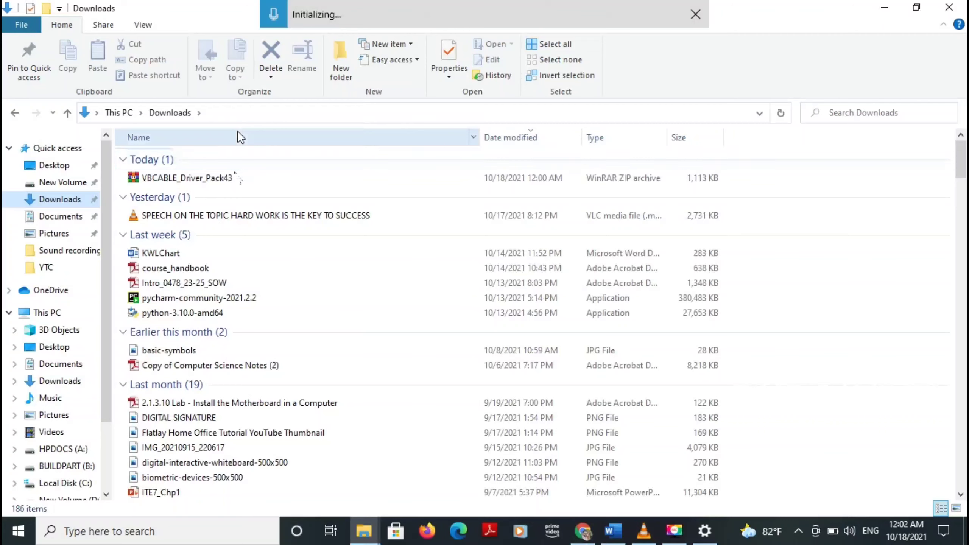
Copy the VBCABLE_Driver_Pack43 archive into New folder on the desktop and extract its contents there.
left_click(234, 178)
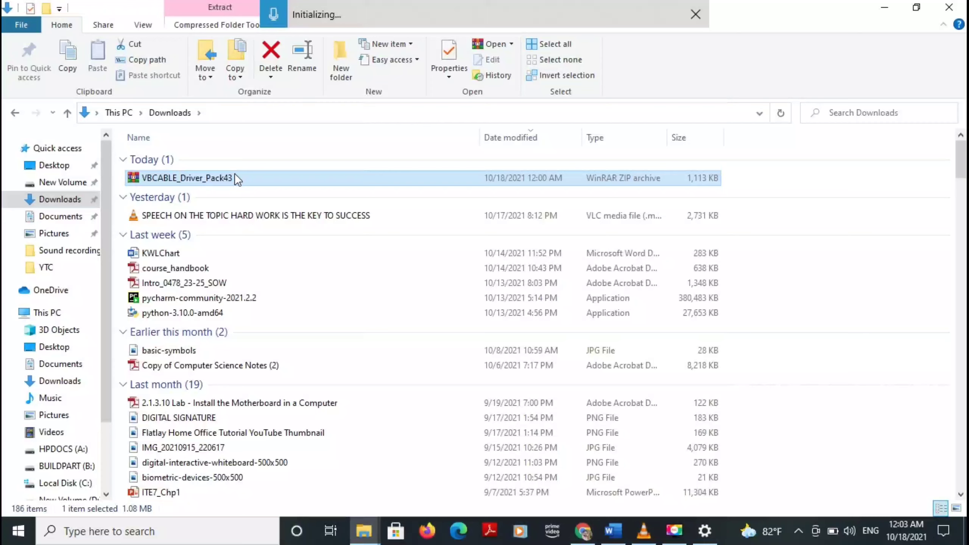
key("ctrl+c")
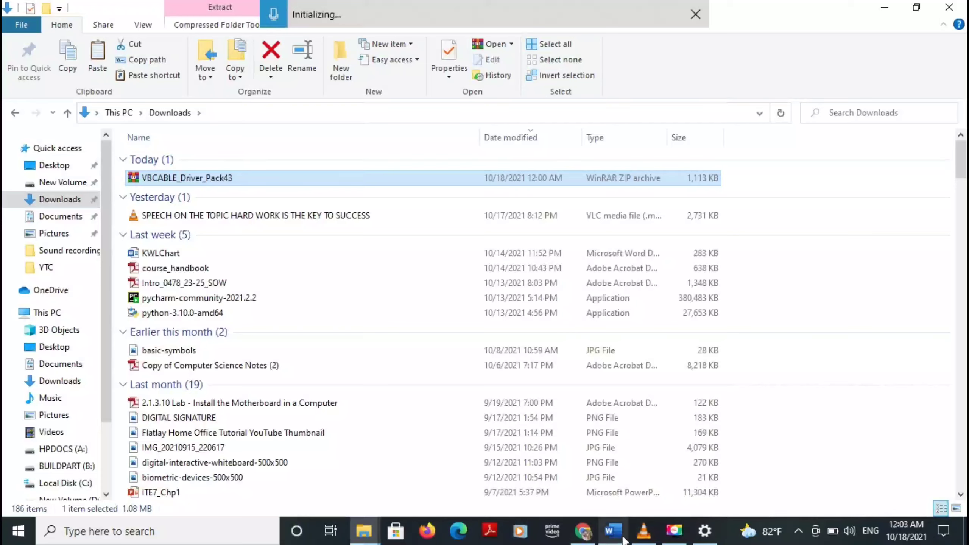
left_click(965, 532)
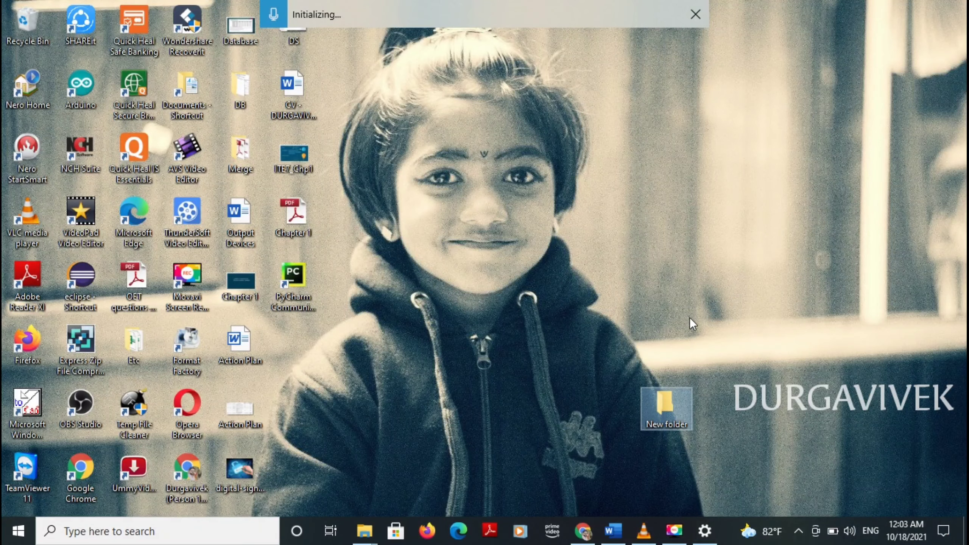
double_click(664, 410)
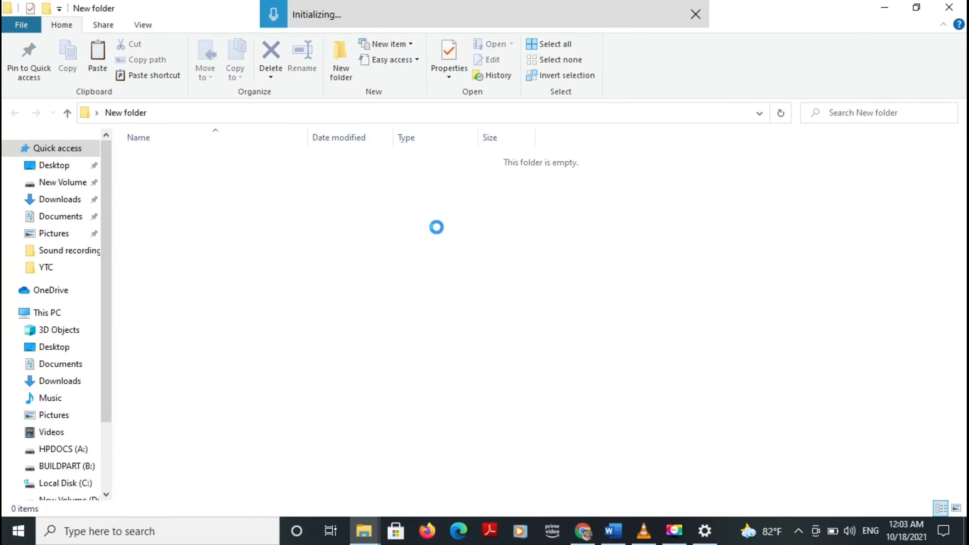
key("ctrl+v")
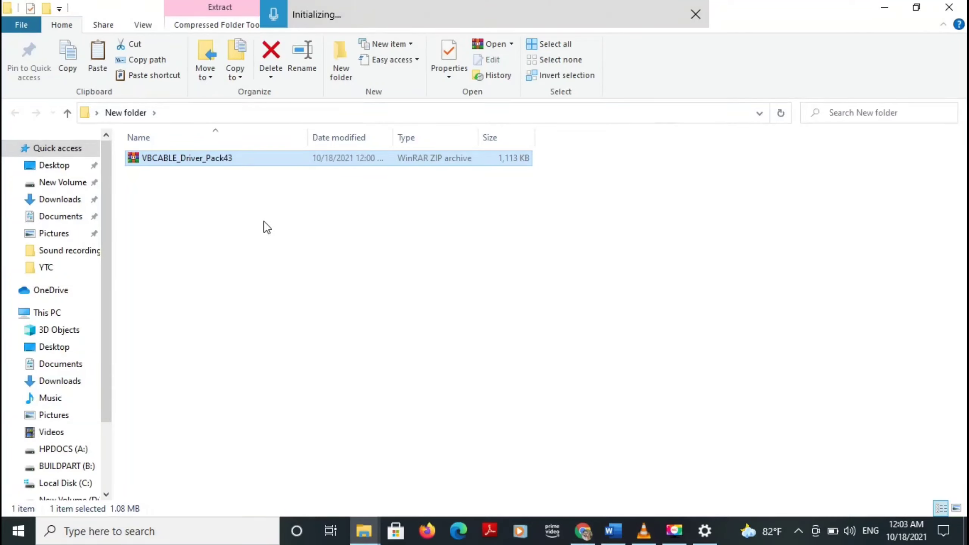
right_click(229, 164)
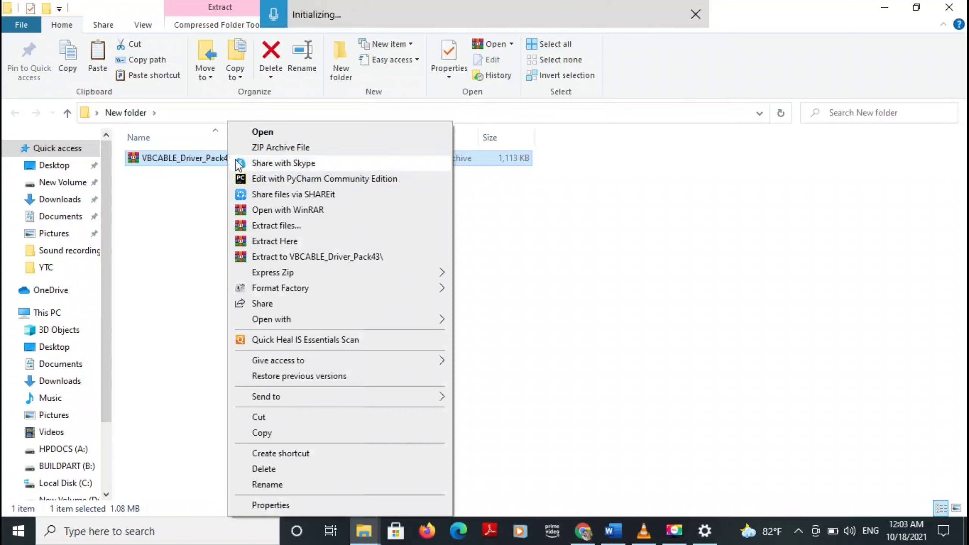
left_click(268, 243)
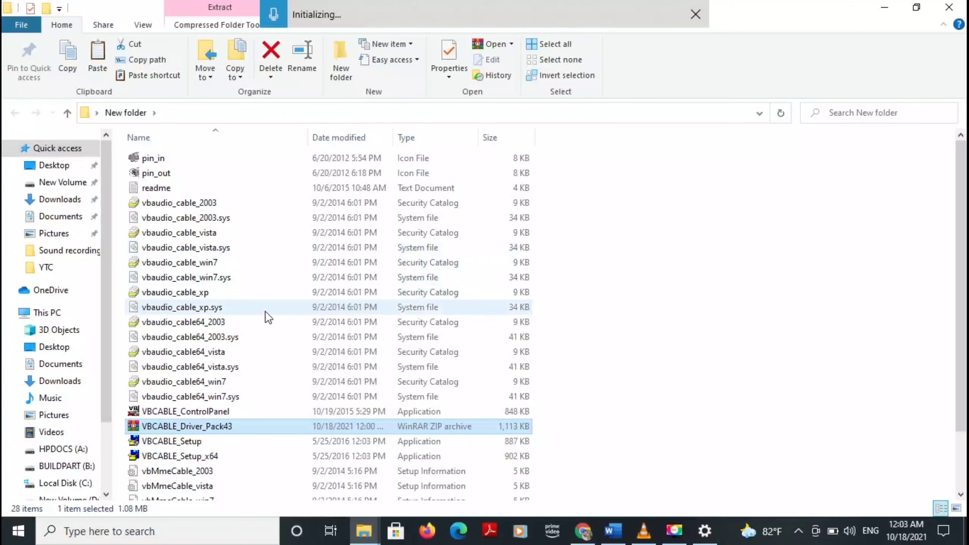
Run VBCABLE_Setup_x64 as administrator and install the VB-Audio Virtual Cable driver.
scroll(266, 310, "down", 2)
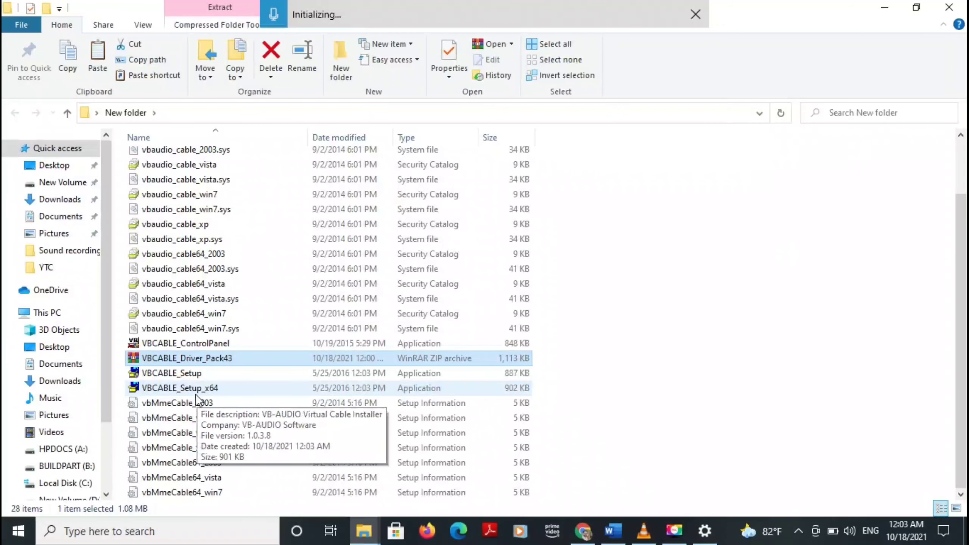
double_click(226, 389)
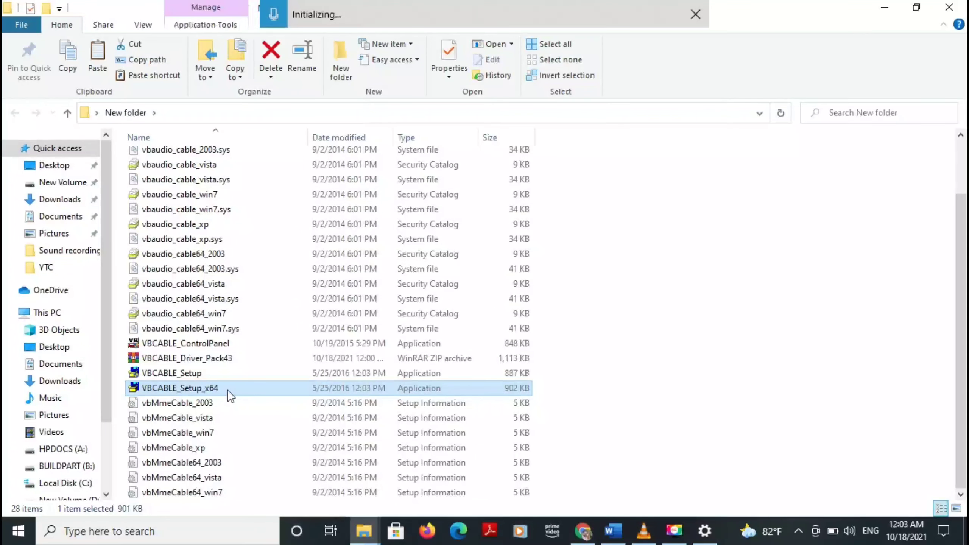
right_click(227, 389)
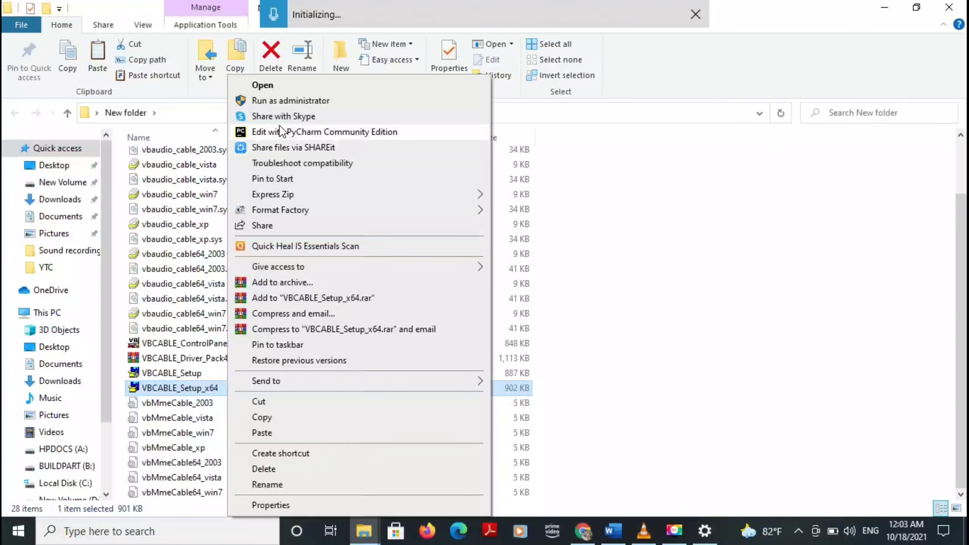
left_click(285, 101)
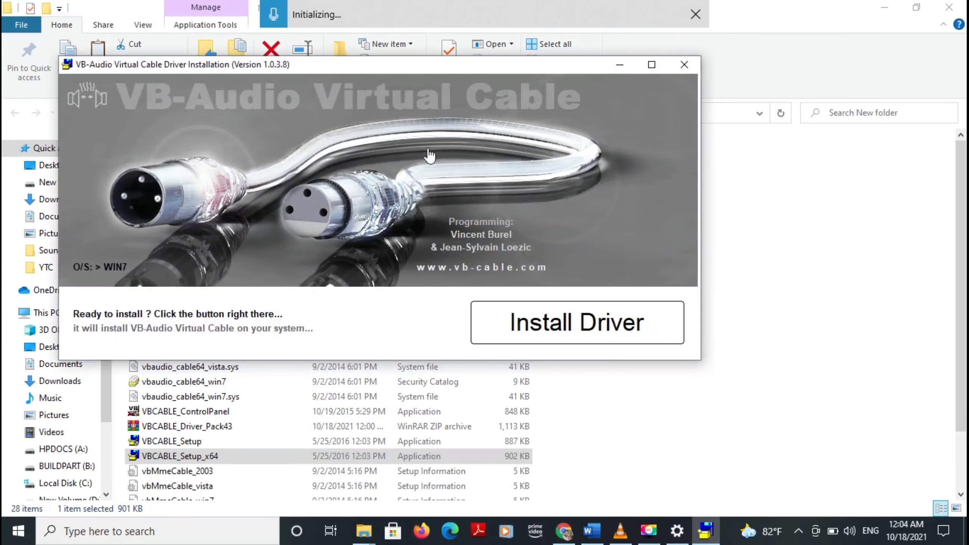
left_click(563, 325)
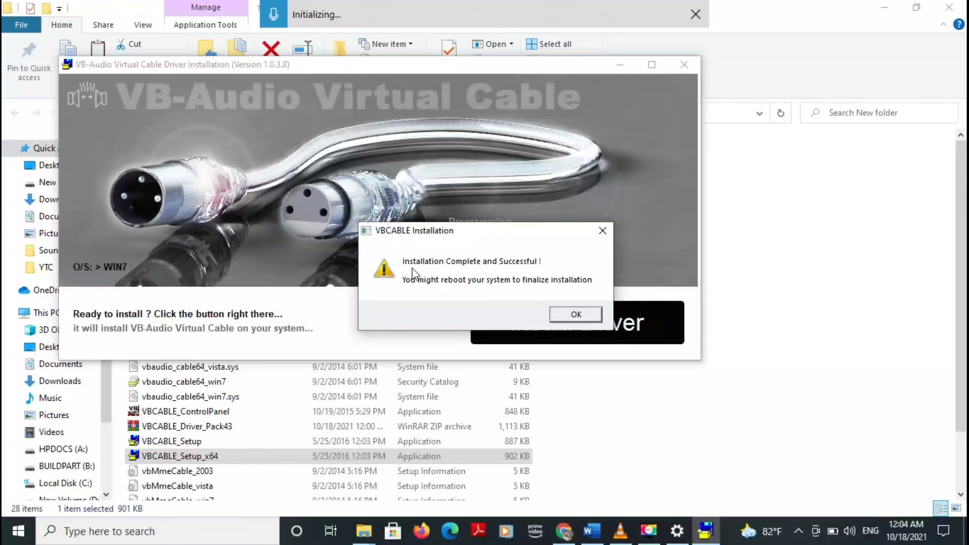
Dismiss the VBCABLE installation message, close the driver installer, and minimize the browser window it opened.
left_click(563, 316)
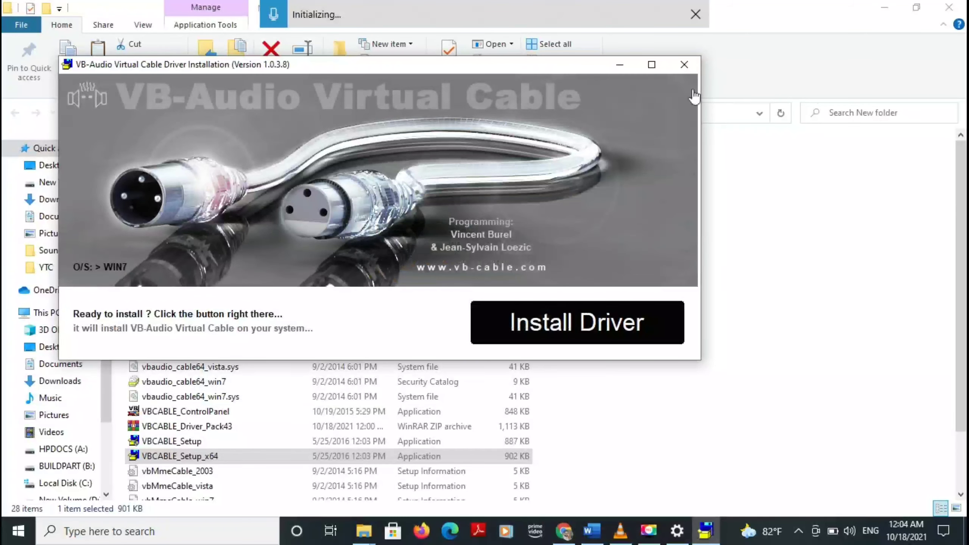
left_click(689, 67)
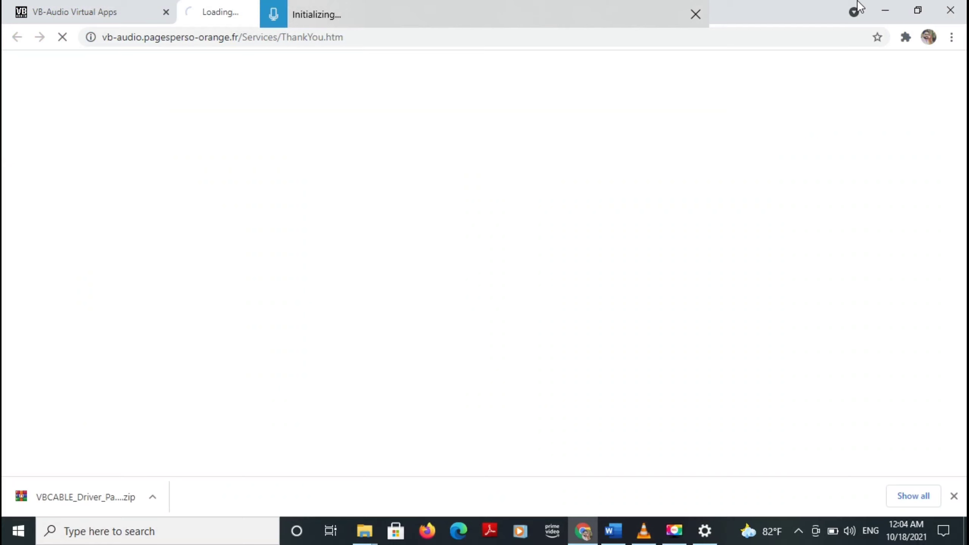
left_click(879, 11)
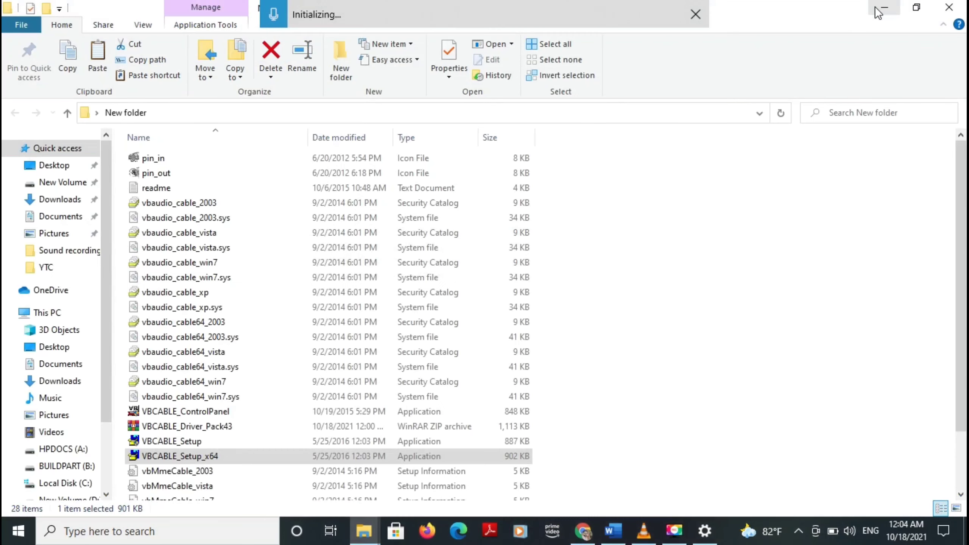
In the Sound settings, choose CABLE Input (VB-Audio Virtual Cable) as output device and CABLE Output (VB-Audio Virtual Cable) as input device.
left_click(405, 443)
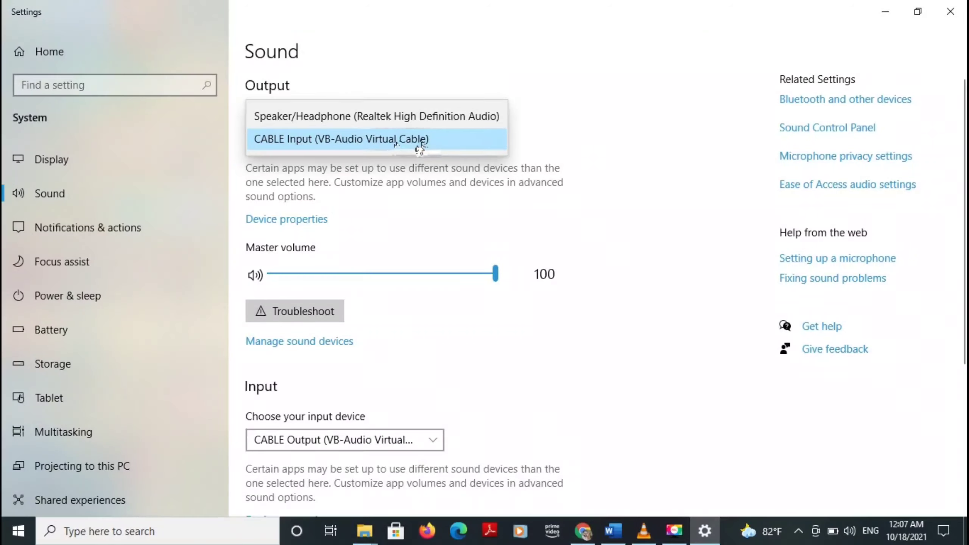
left_click(421, 146)
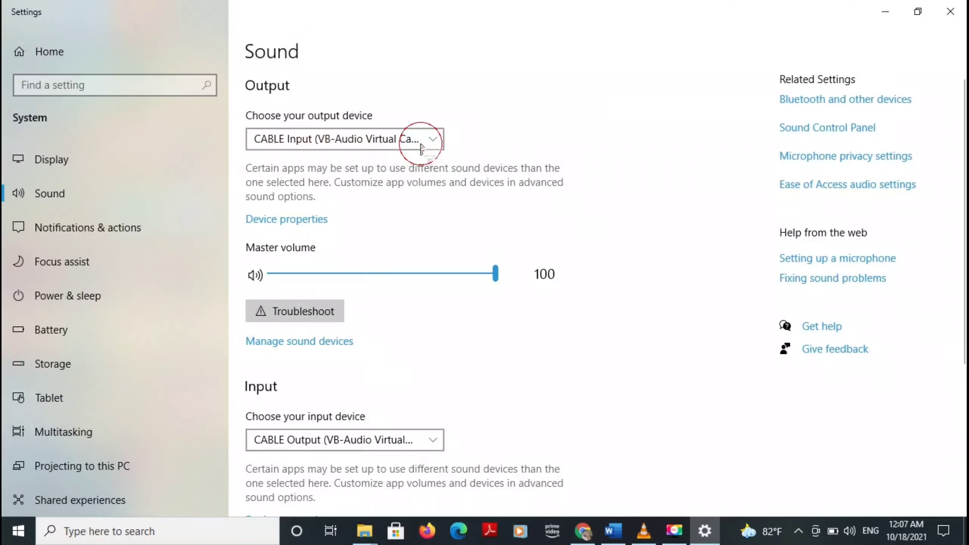
left_click(438, 439)
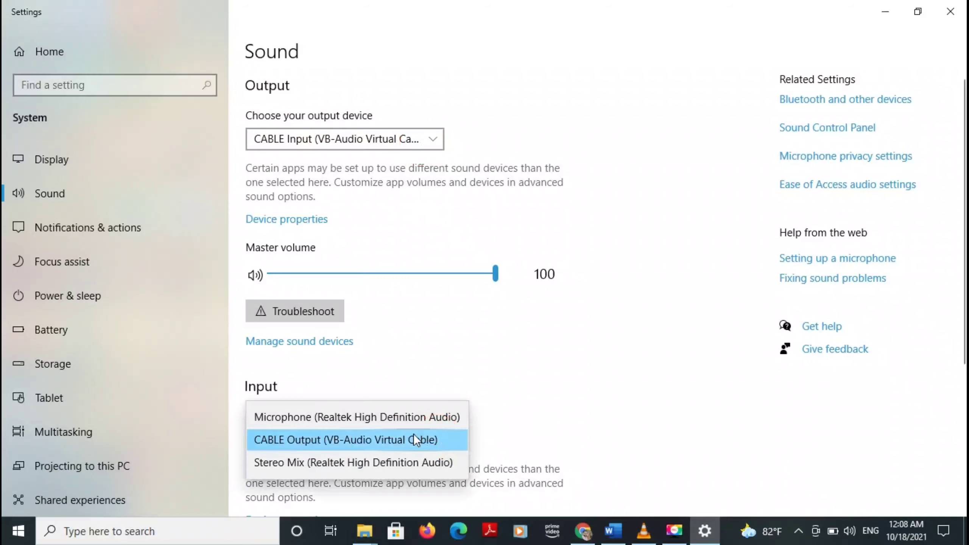
left_click(416, 439)
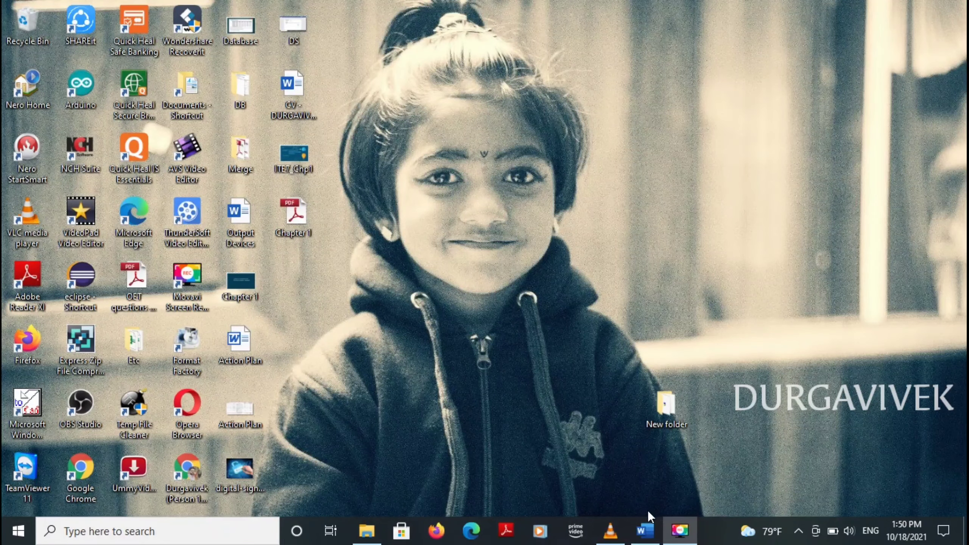
Switch to the blank Word document, snap its window to the right half of the screen and set the font size to 26.
left_click(647, 531)
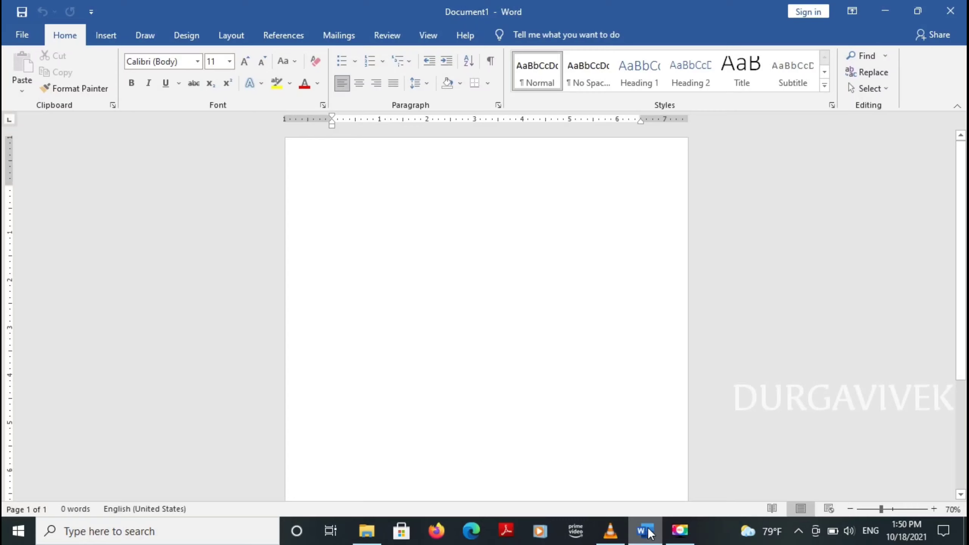
key("super+Right")
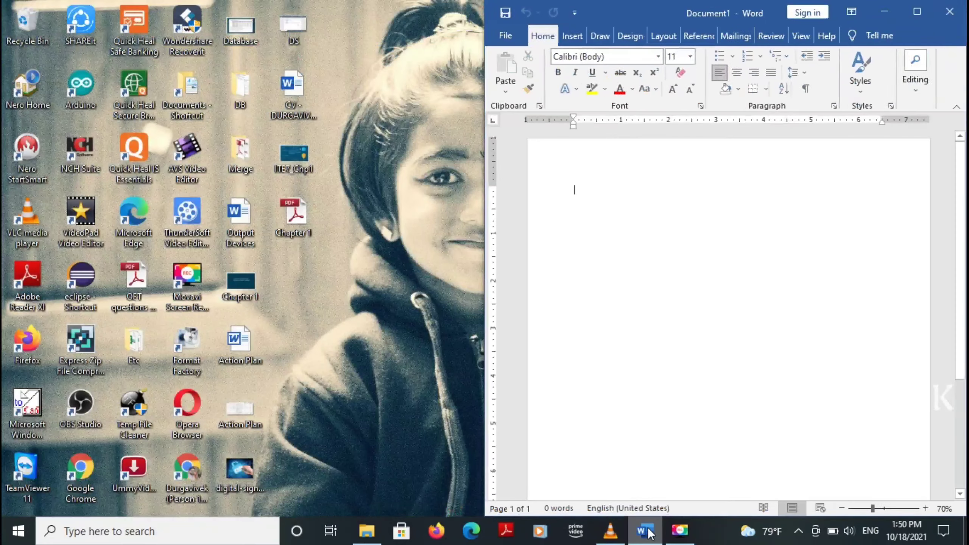
left_click(685, 58)
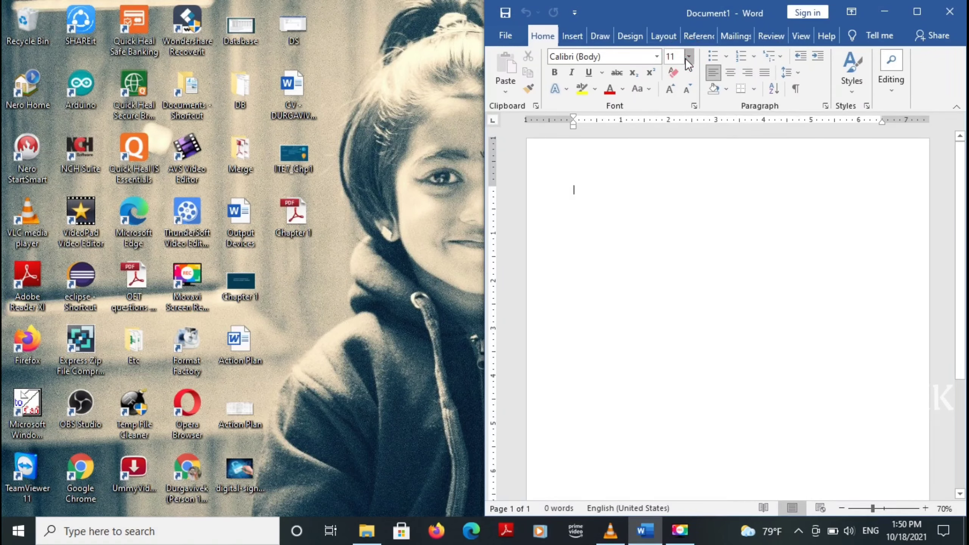
left_click(688, 58)
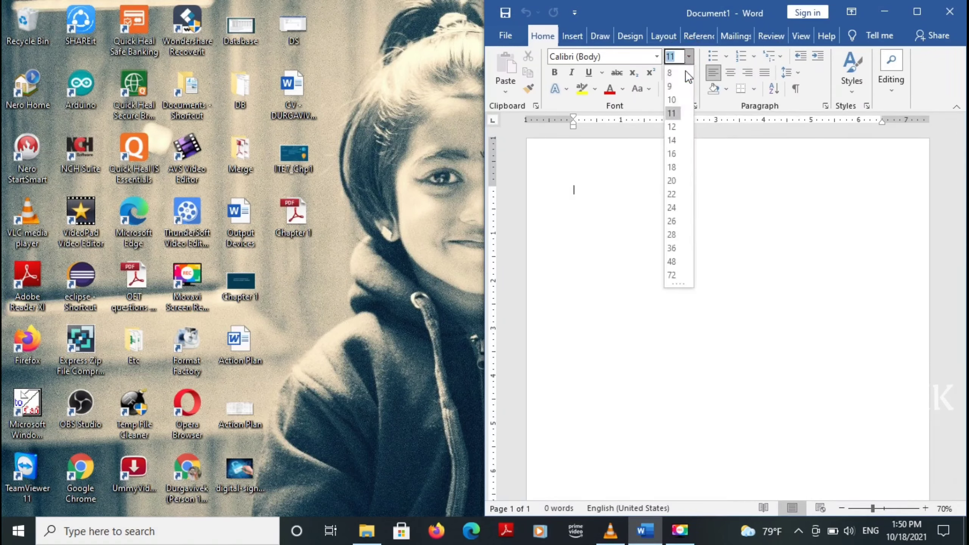
left_click(671, 221)
left_click(671, 218)
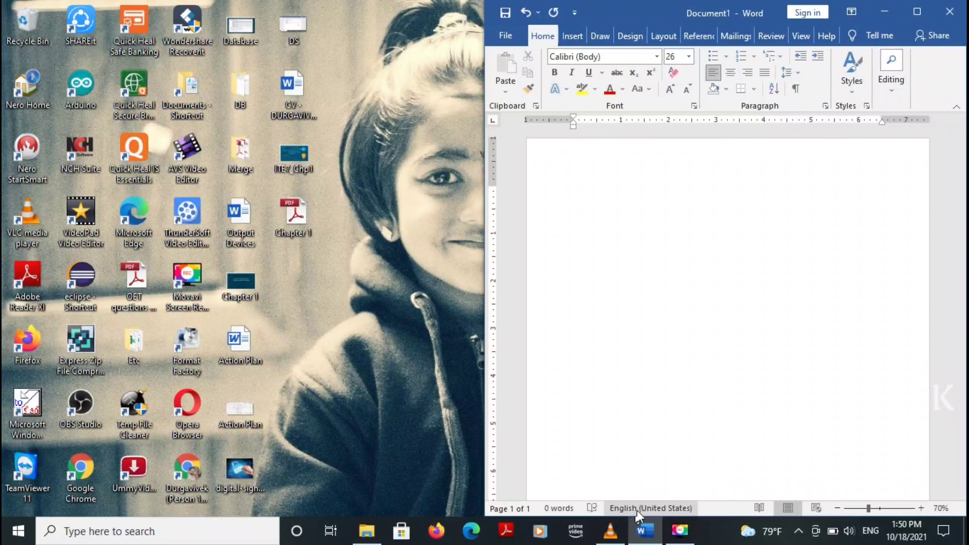
Transcribe Recording (7) played in VLC into the Word document using Windows dictation, and stop dictation and playback at its end.
left_click(618, 533)
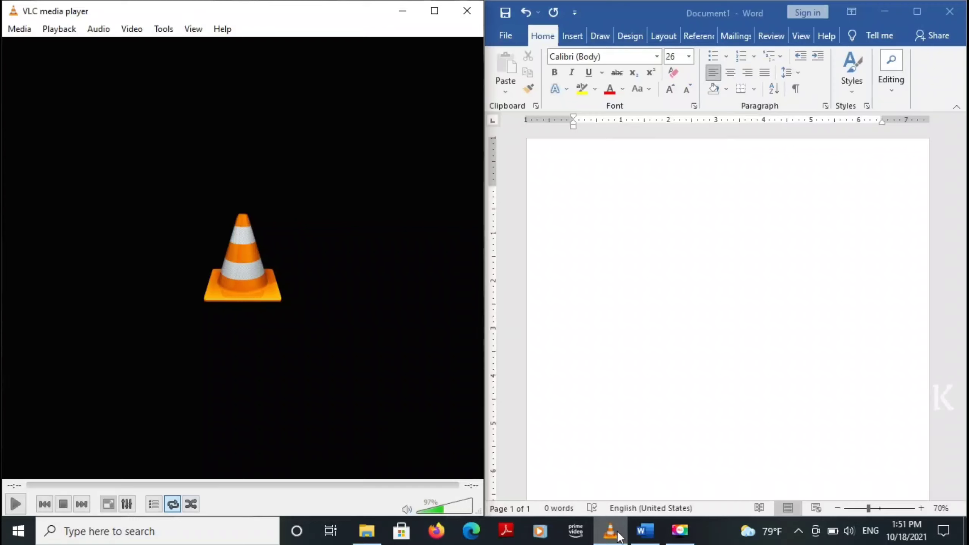
key("super+h")
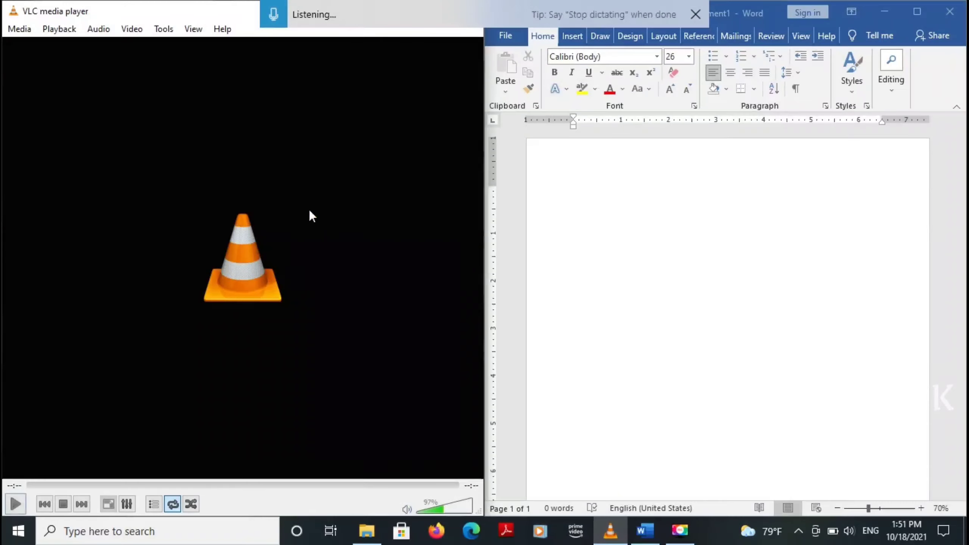
left_click(16, 505)
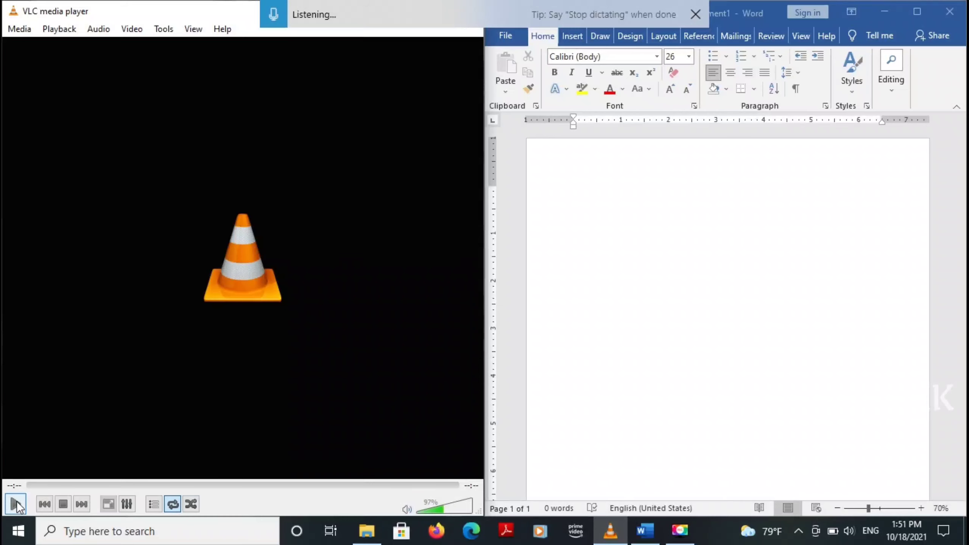
left_click(623, 229)
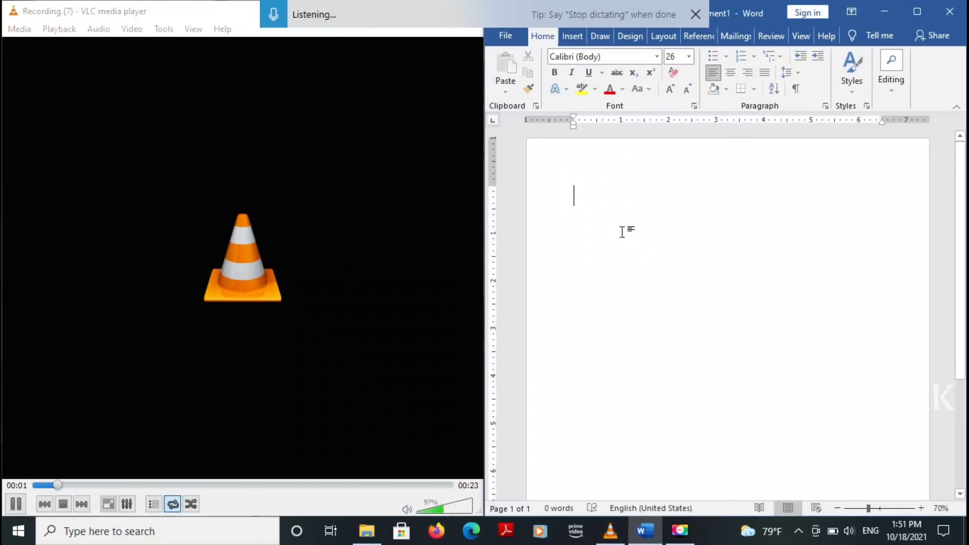
left_click(273, 15)
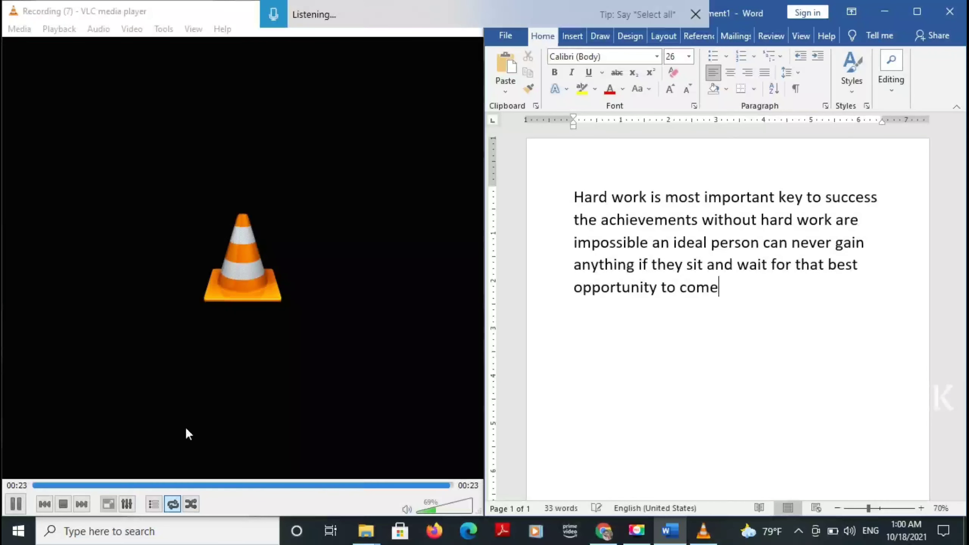
left_click(20, 501)
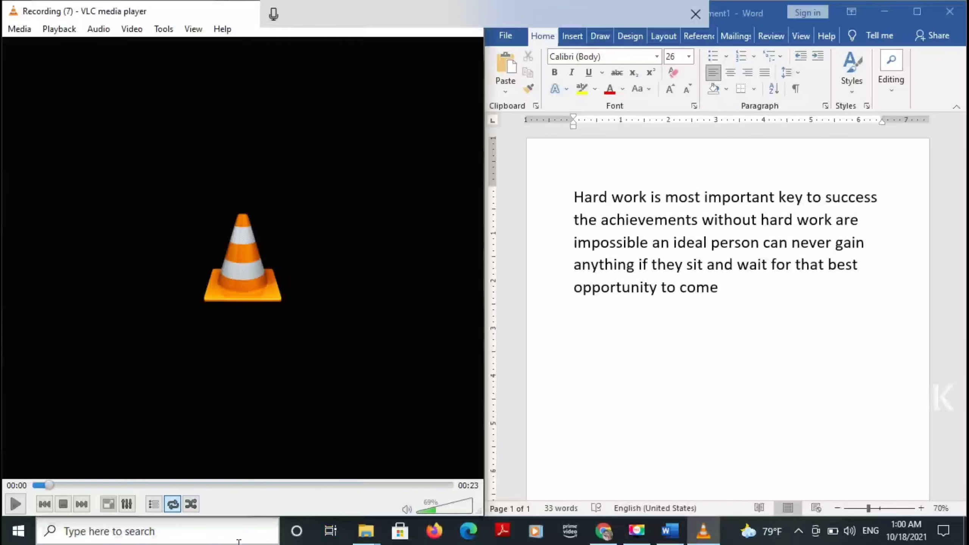
Open the Sound settings and switch output to Speaker/Headphone (Realtek High Definition Audio) and input to Microphone (Realtek High Definition Audio).
left_click(178, 542)
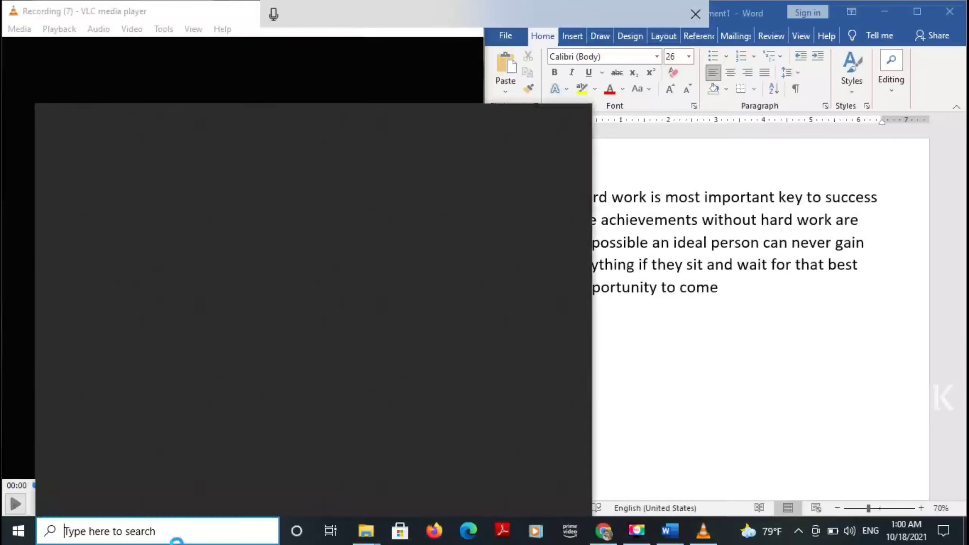
type("sound")
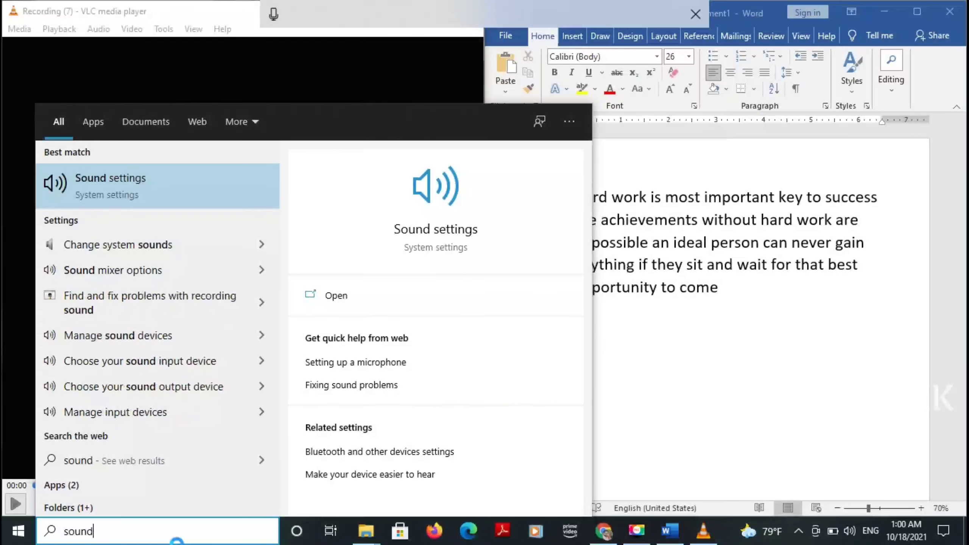
left_click(142, 179)
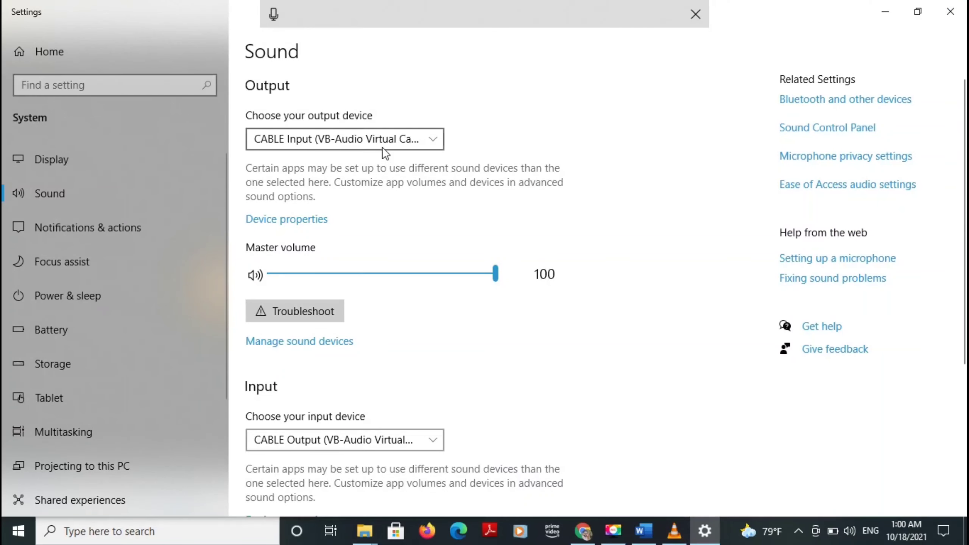
left_click(383, 142)
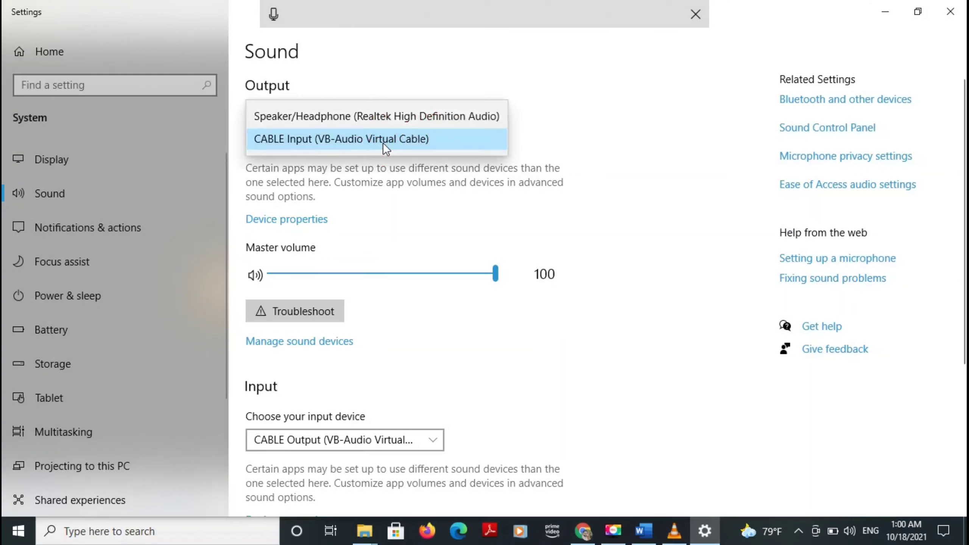
left_click(386, 117)
left_click(360, 440)
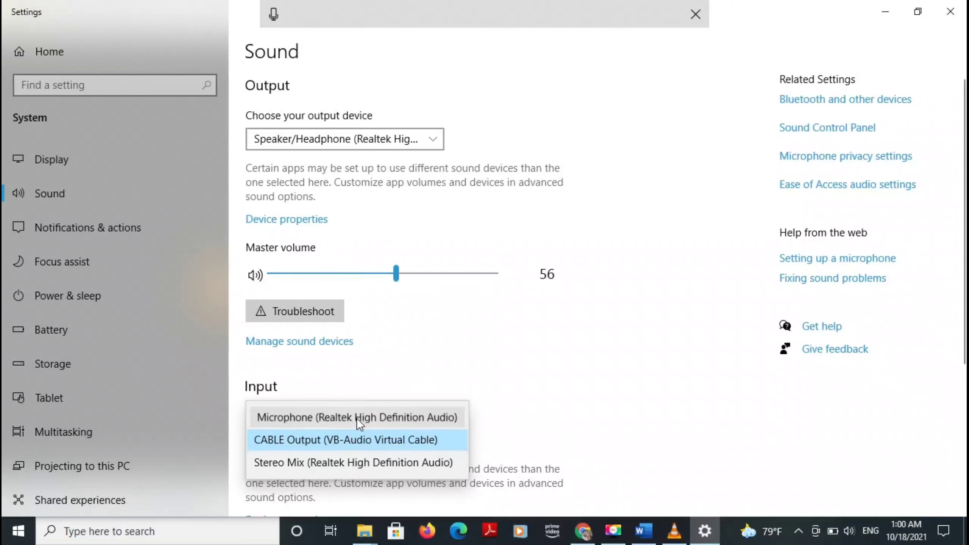
left_click(356, 418)
left_click(950, 11)
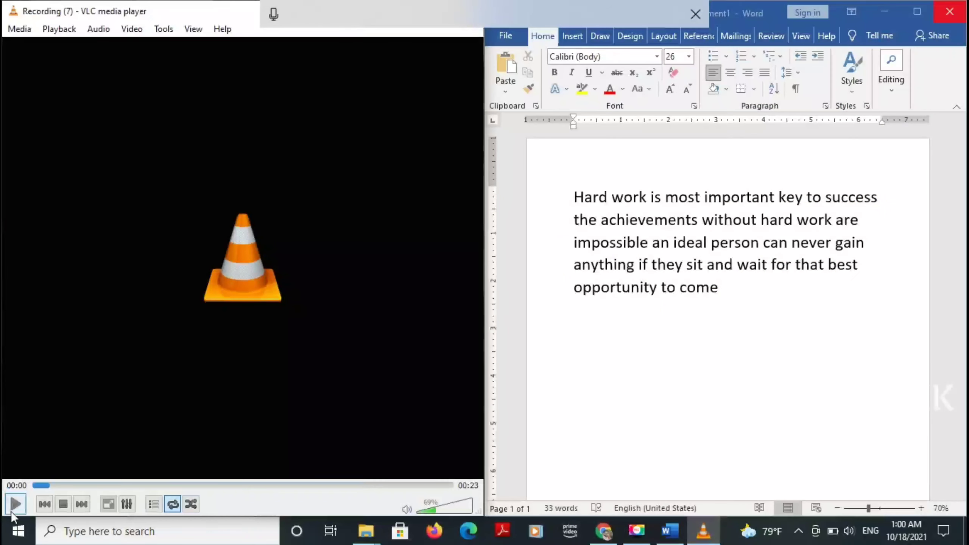
Replay the recording in VLC with the volume raised to 122% to compare it with the transcribed text, and pause it.
left_click(13, 512)
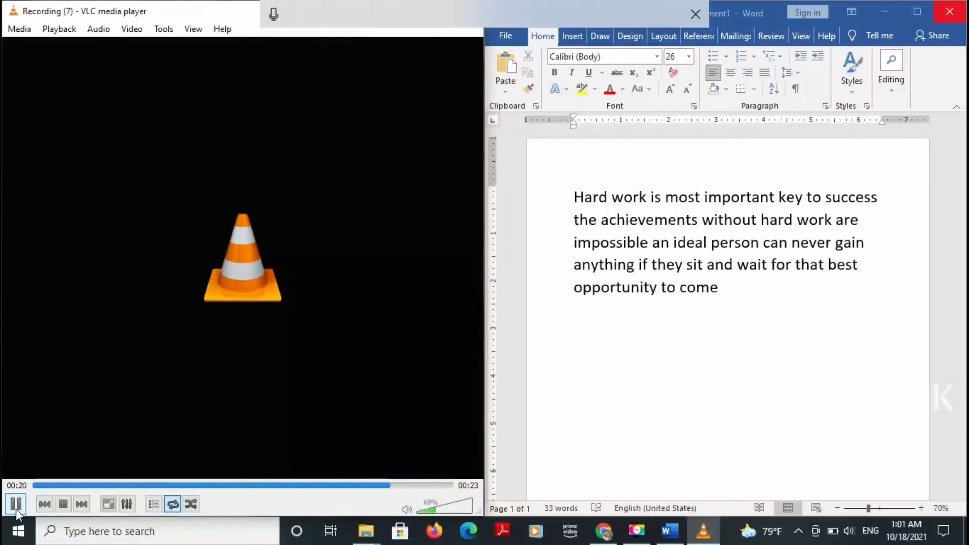
scroll(16, 509, "up", 10)
left_click(16, 509)
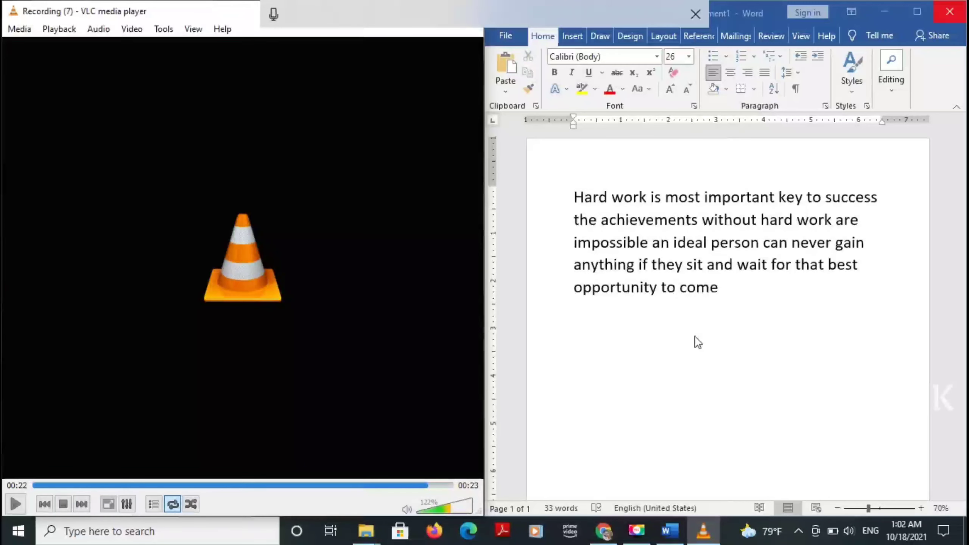